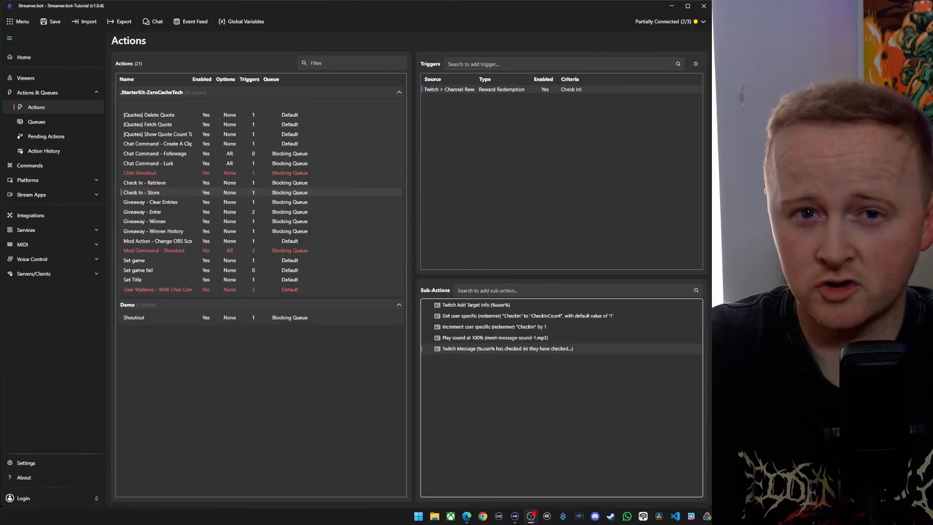
Step: Add an action named "Check In - Store" in the .StarterKit-ZeroCacheTech group and assign it to the Blocking Queue
{"action": "left_click", "coordinate": [60, 60]}
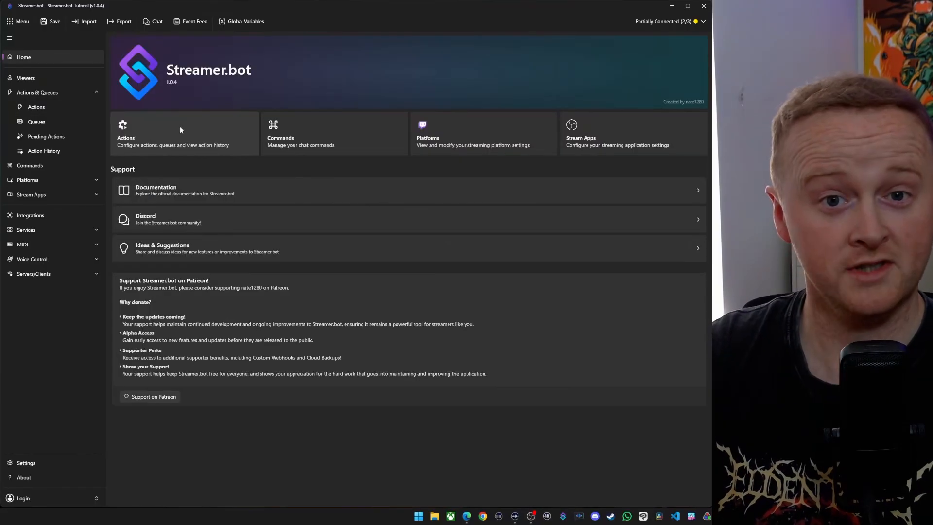
{"action": "left_click", "coordinate": [180, 126]}
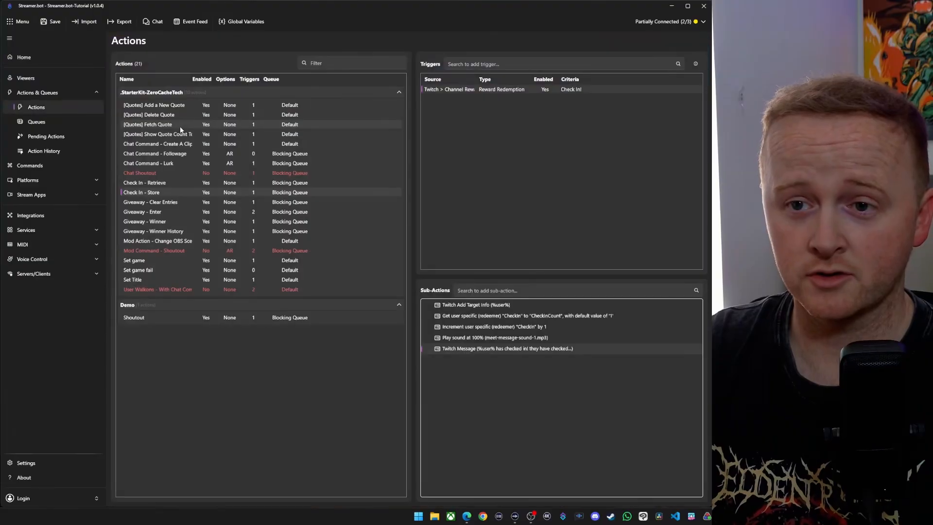
{"action": "right_click", "coordinate": [194, 358]}
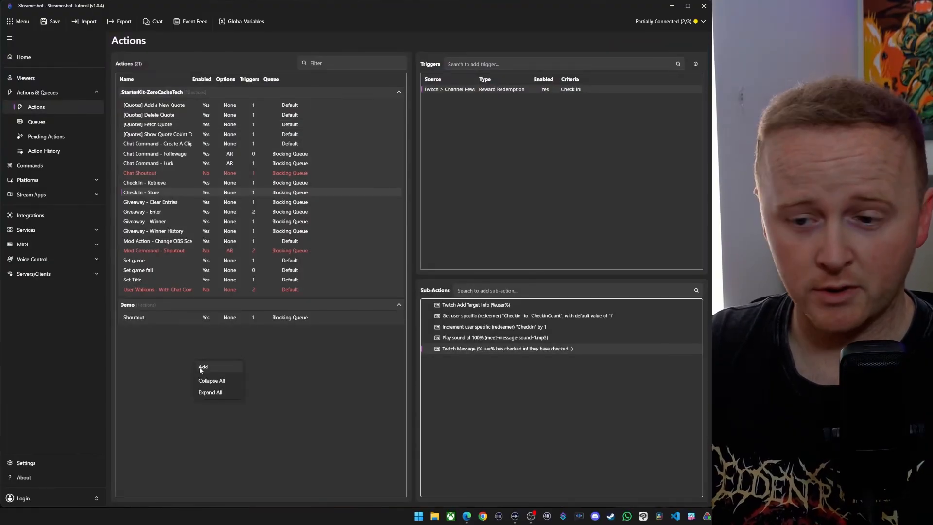
{"action": "left_click", "coordinate": [212, 369]}
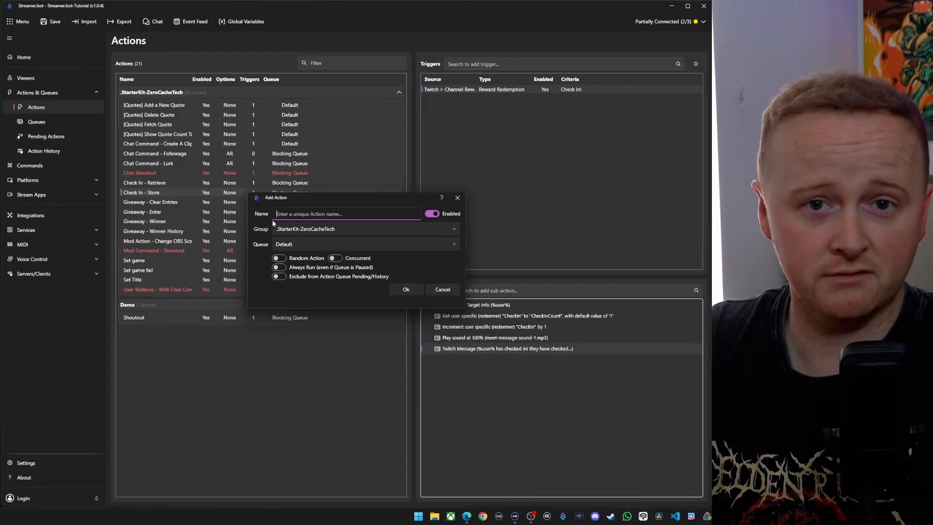
{"action": "type", "text": "Check in S"}
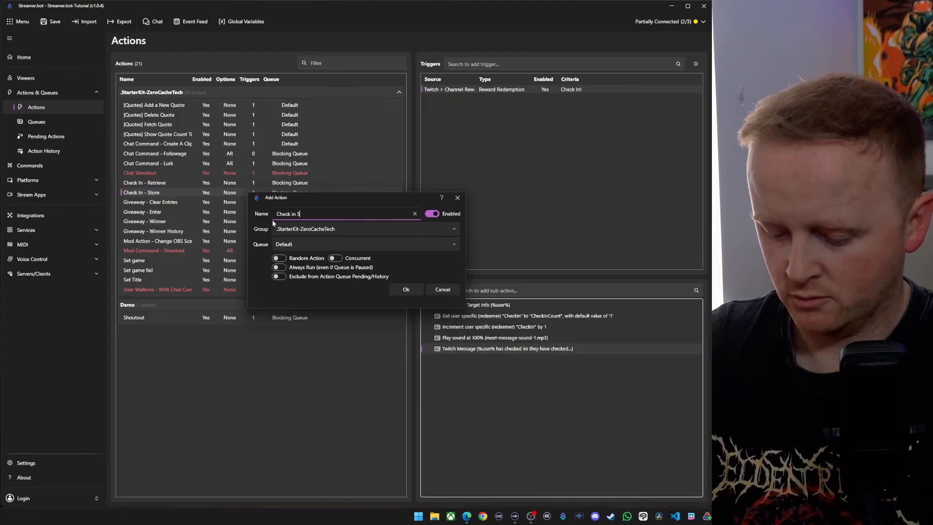
{"action": "type", "text": "tore"}
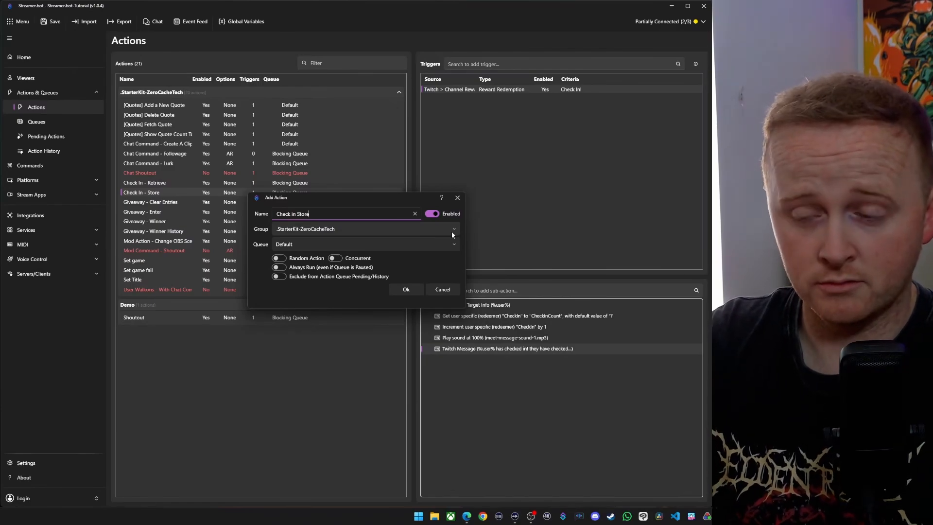
{"action": "left_click", "coordinate": [452, 244]}
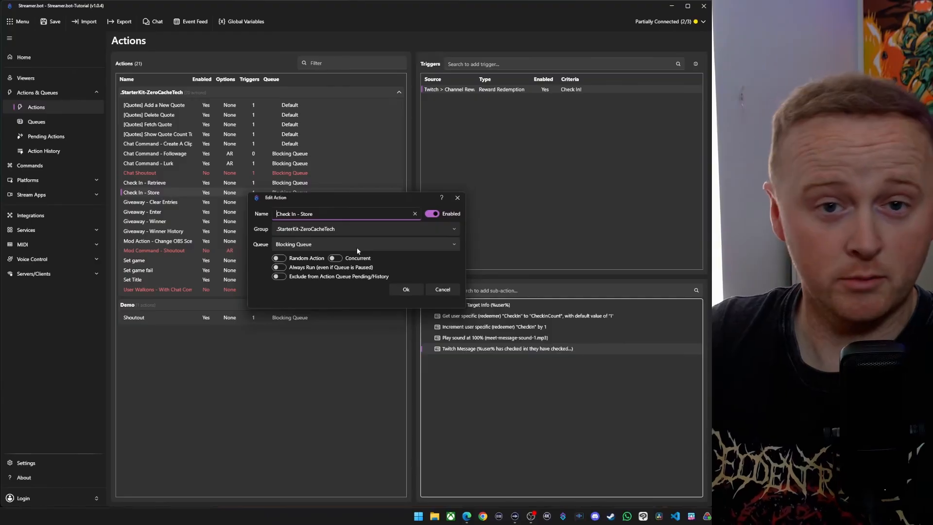
{"action": "left_click", "coordinate": [405, 289]}
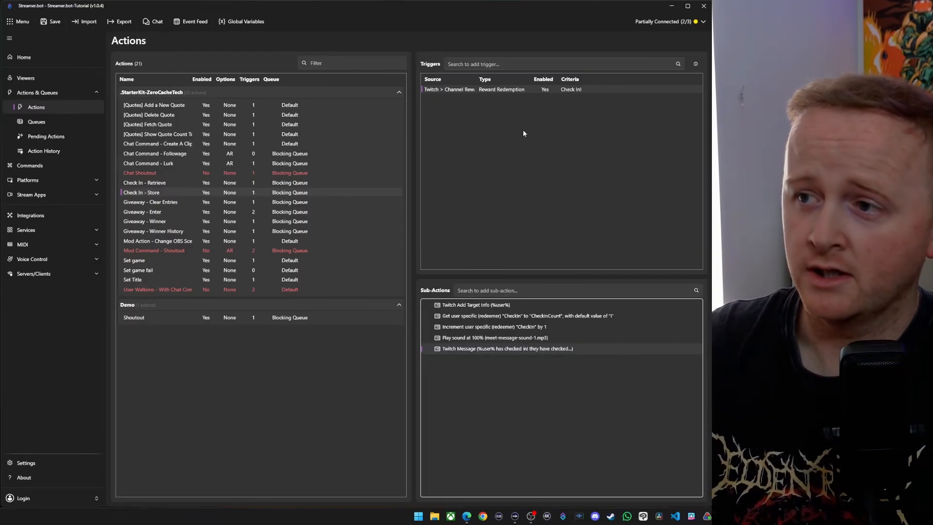
Step: Add a Twitch Reward Redemption trigger with a new reward named "Check In" costing 1 channel point, maximum 1 per user per stream
{"action": "left_click", "coordinate": [491, 64]}
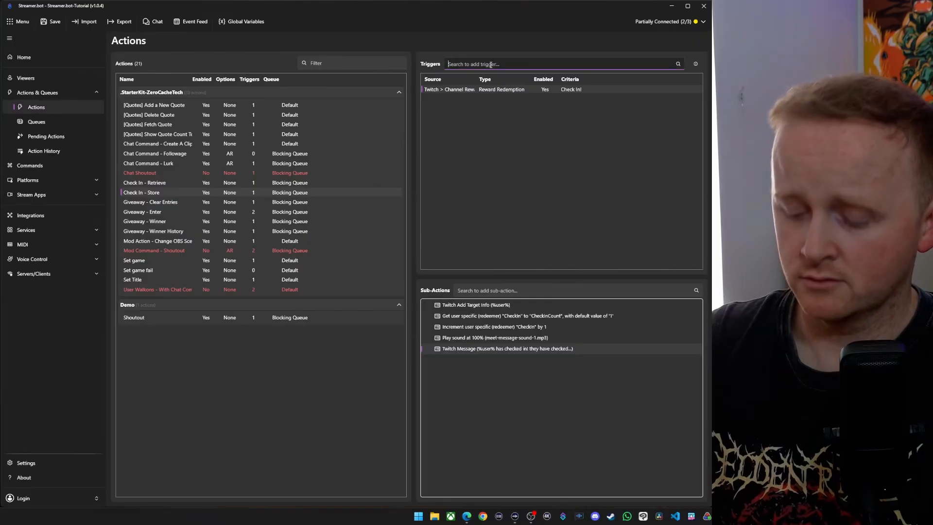
{"action": "type", "text": "reward"}
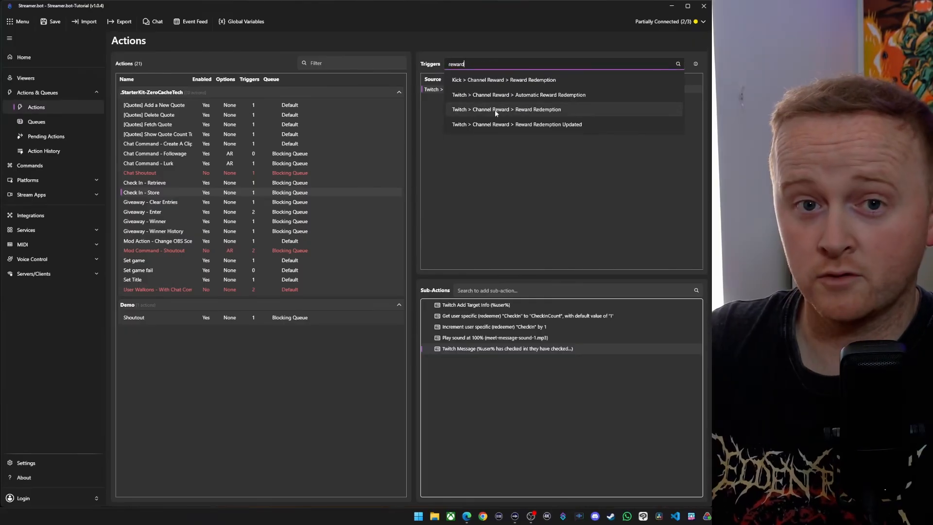
{"action": "left_click", "coordinate": [496, 110]}
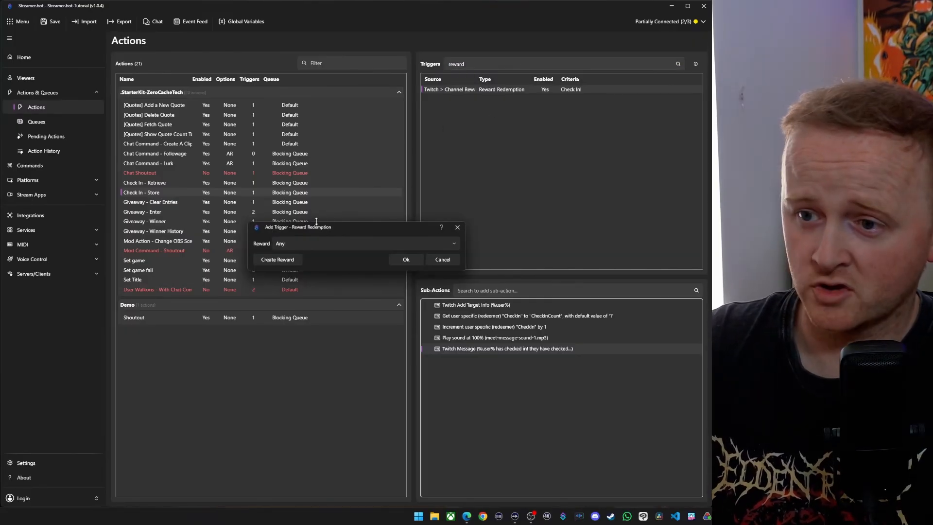
{"action": "left_click", "coordinate": [278, 261]}
{"action": "type", "text": "Check In"}
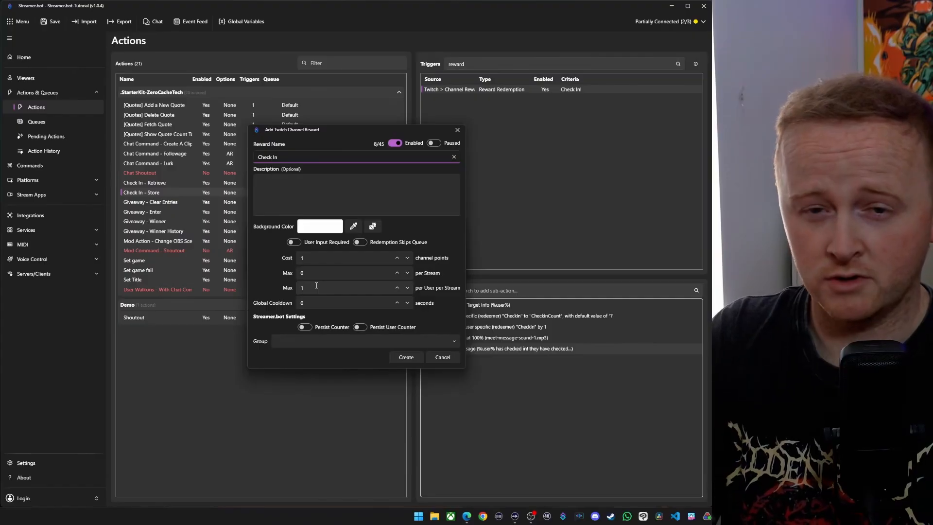
{"action": "left_click", "coordinate": [455, 341]}
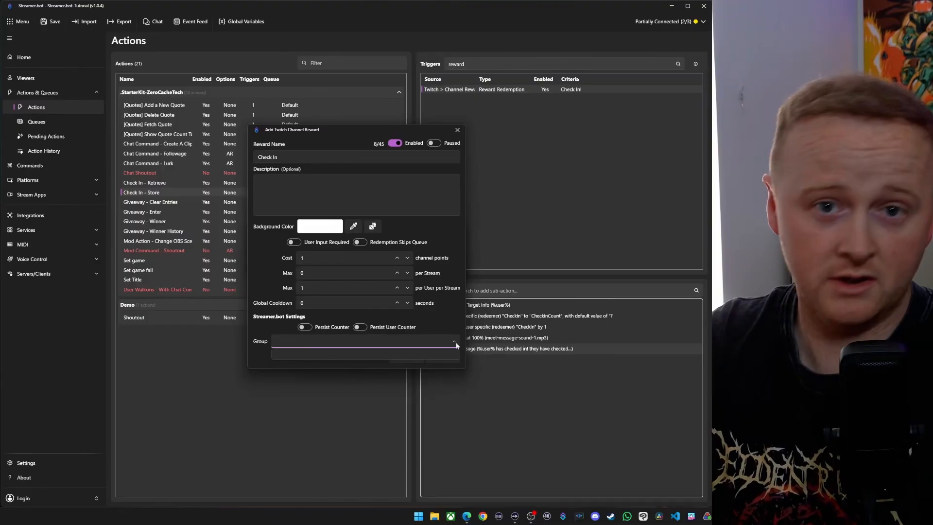
{"action": "left_click", "coordinate": [254, 328]}
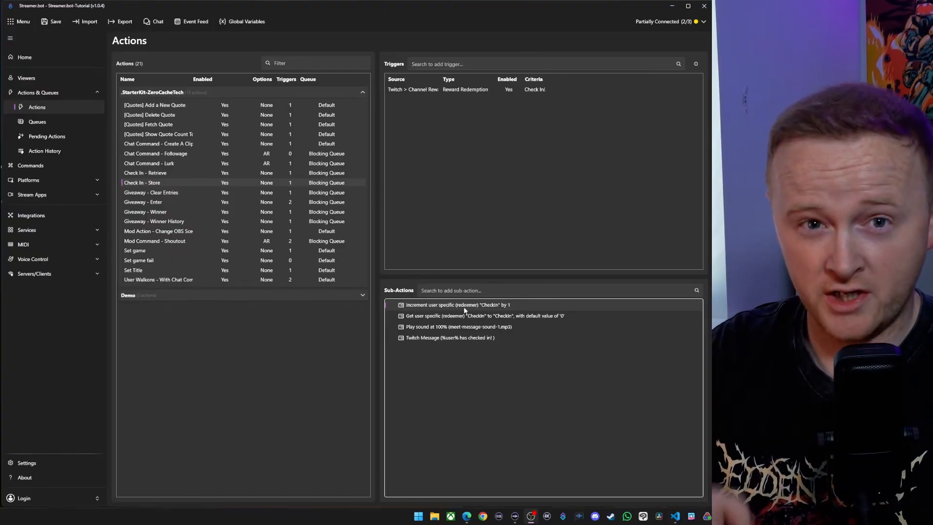
Step: Add a Global (Set) sub-action that increments the persisted User (Redeemer) variable CheckIn by 1
{"action": "left_click", "coordinate": [440, 290]}
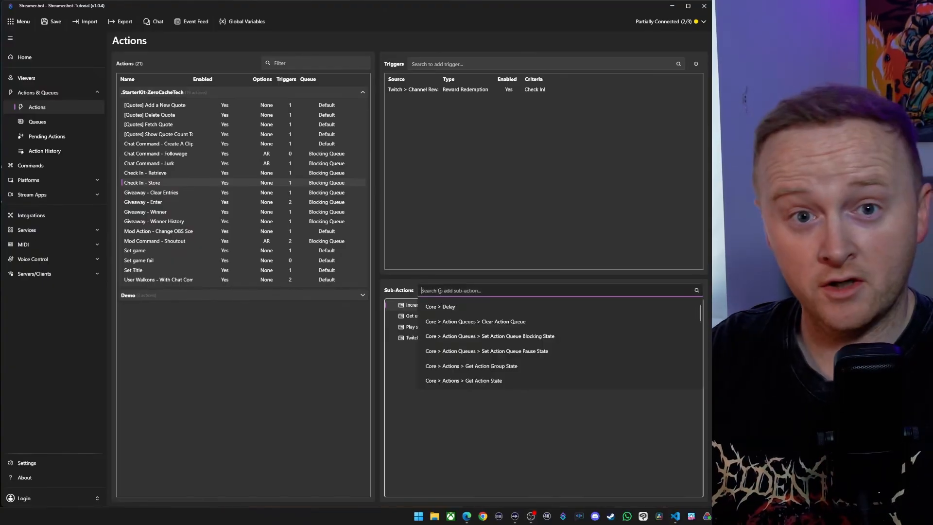
{"action": "type", "text": "set global"}
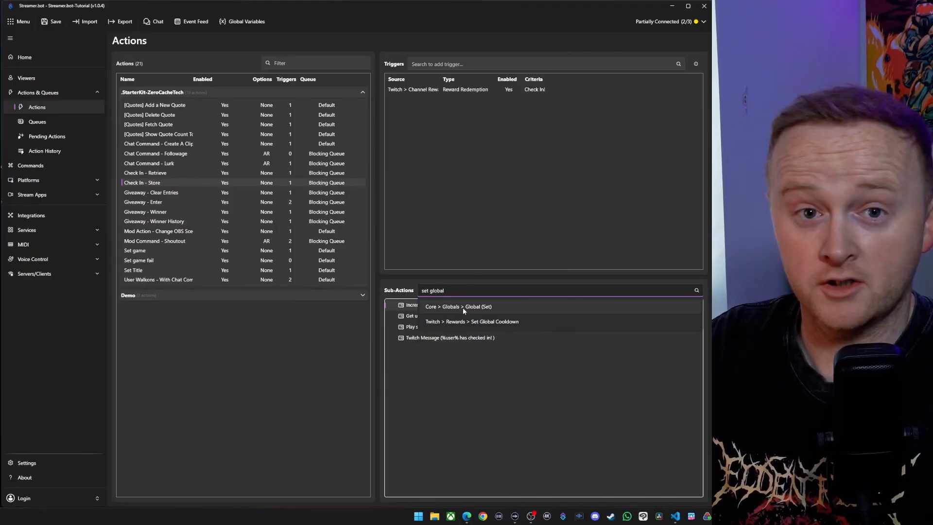
{"action": "left_click", "coordinate": [463, 308]}
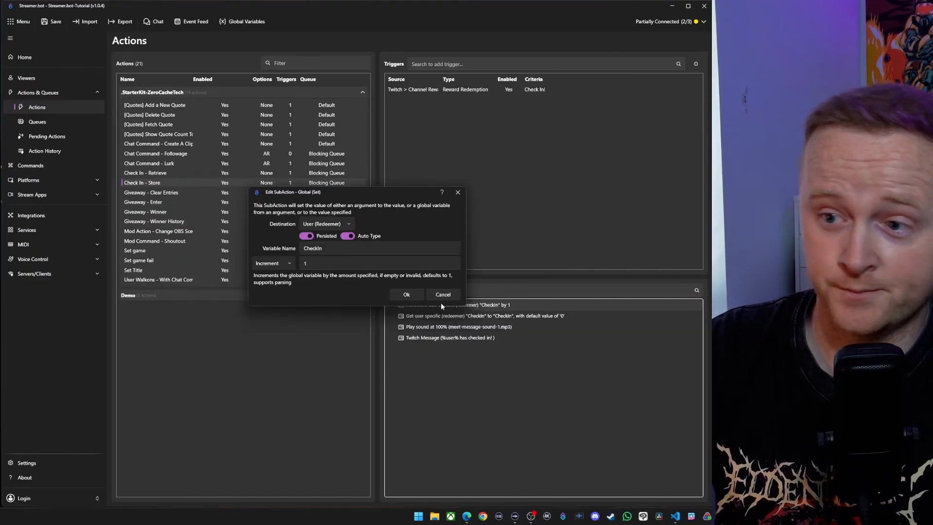
{"action": "left_click", "coordinate": [340, 226]}
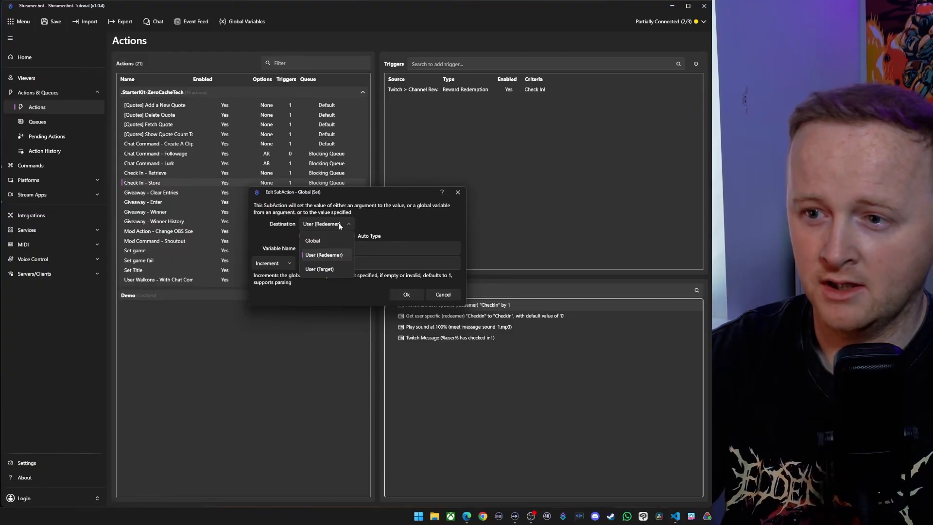
{"action": "left_click", "coordinate": [324, 255]}
{"action": "left_click", "coordinate": [331, 249]}
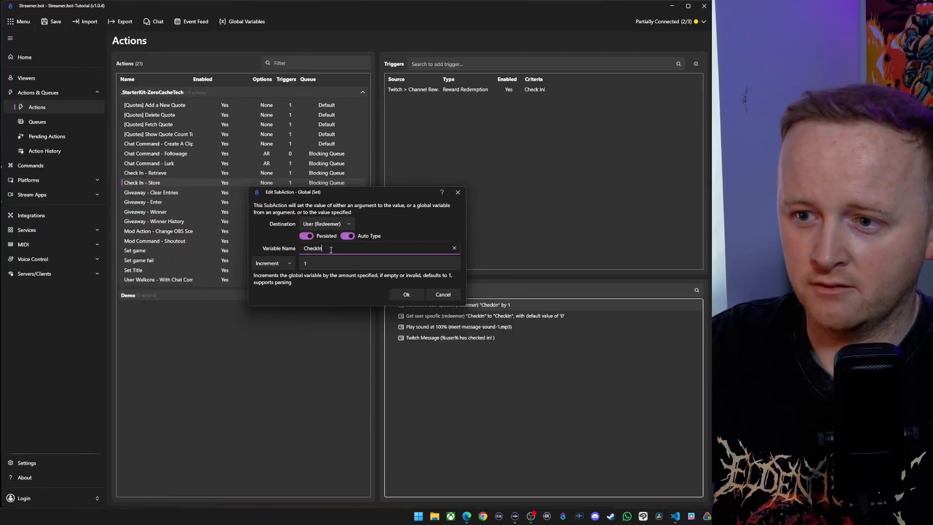
{"action": "left_click_drag", "start_coordinate": [323, 249], "coordinate": [293, 250]}
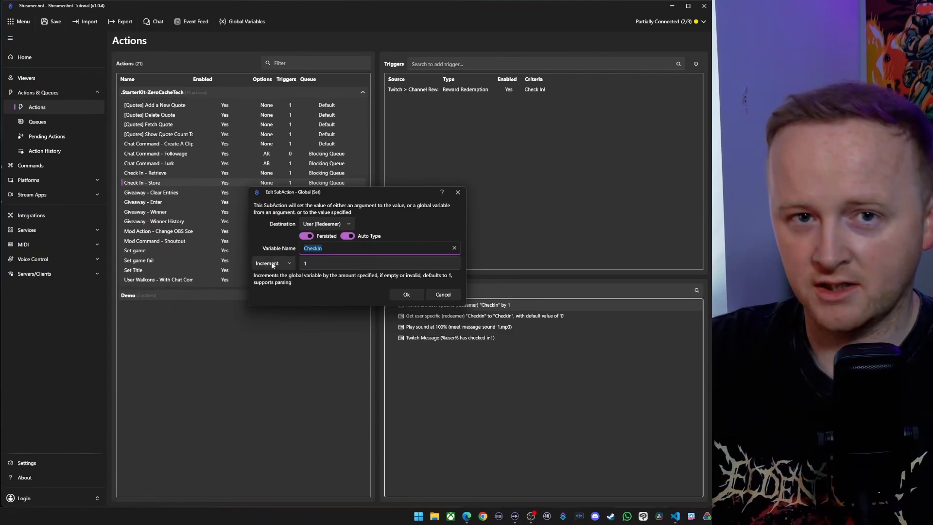
{"action": "left_click", "coordinate": [409, 297]}
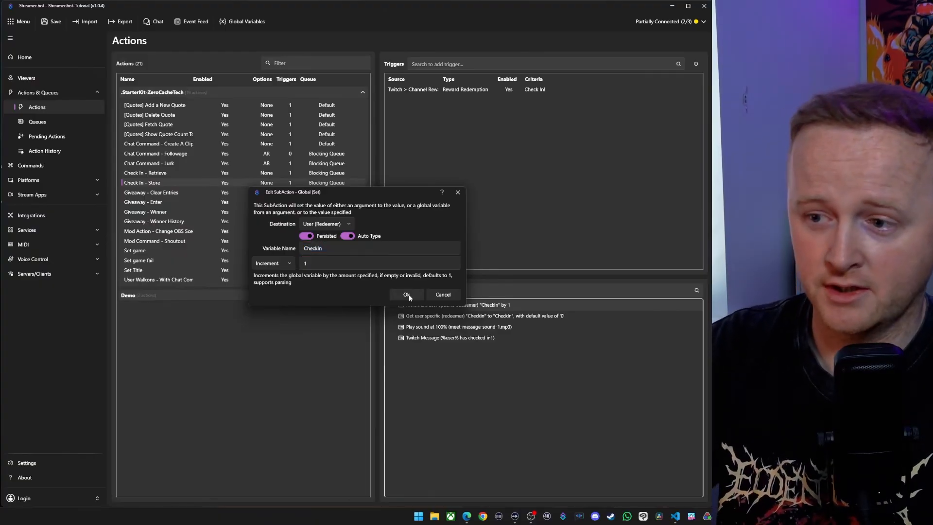
{"action": "left_click", "coordinate": [407, 295]}
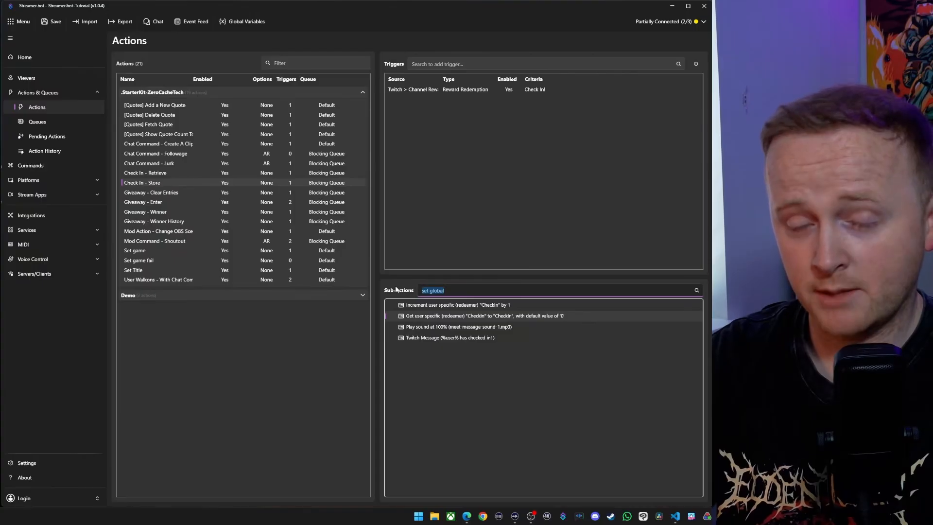
Step: Add a Global (Get) sub-action reading the persisted User (Redeemer) variable CheckIn into destination variable CheckIn, with default value 0
{"action": "type", "text": "get global"}
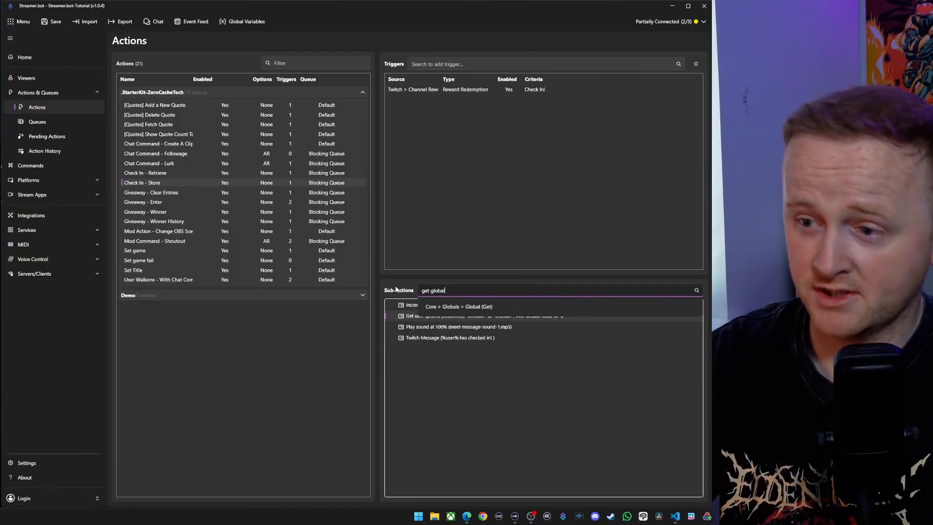
{"action": "left_click", "coordinate": [455, 306]}
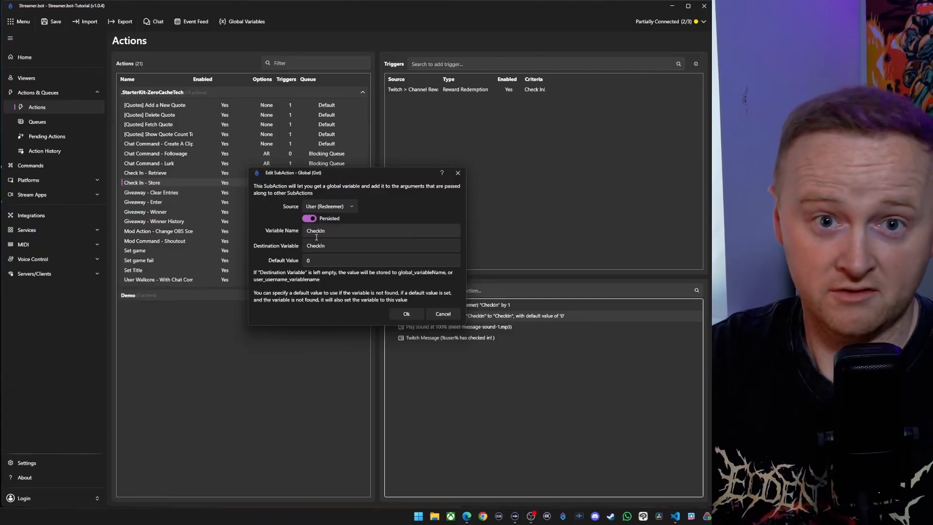
{"action": "left_click", "coordinate": [406, 313]}
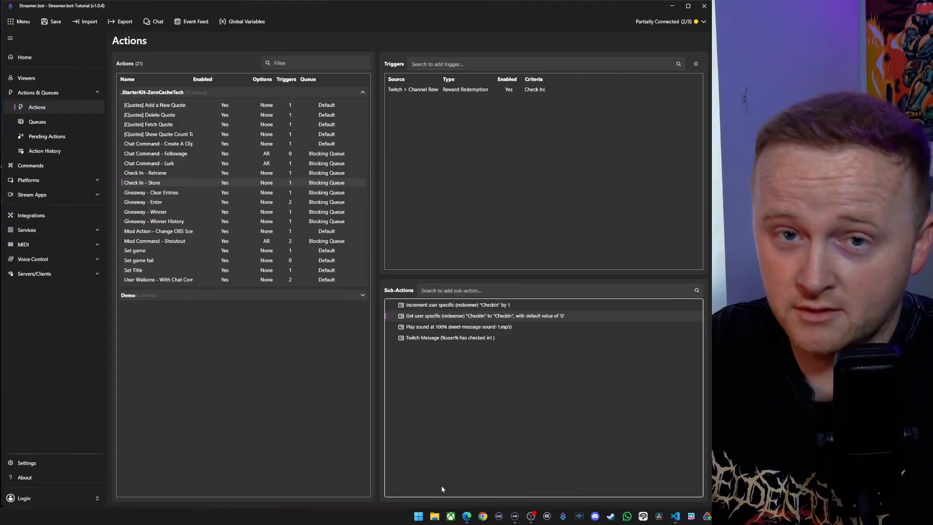
Step: Look up the Google Meet message sound in the browser and add a Play Sound sub-action using meet-message-sound-1.mp3 at 100% volume
{"action": "left_click", "coordinate": [466, 516]}
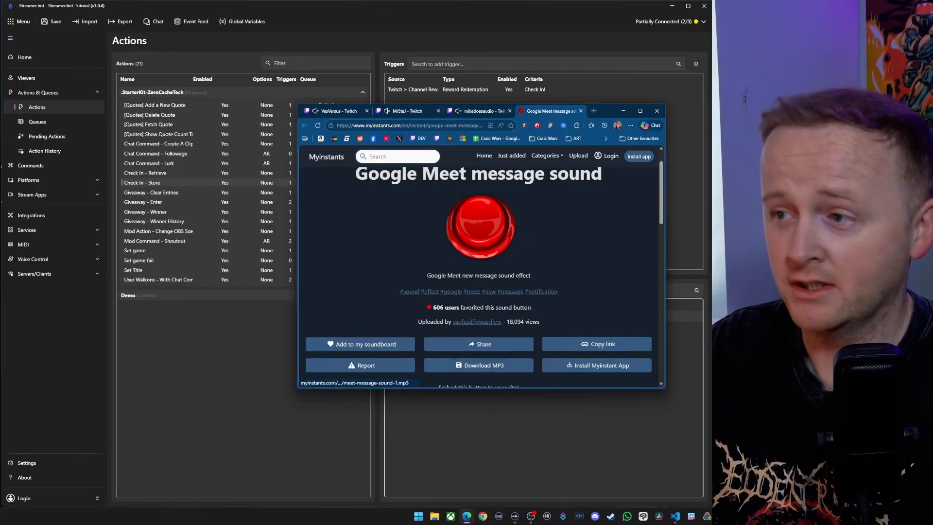
{"action": "left_click", "coordinate": [623, 111]}
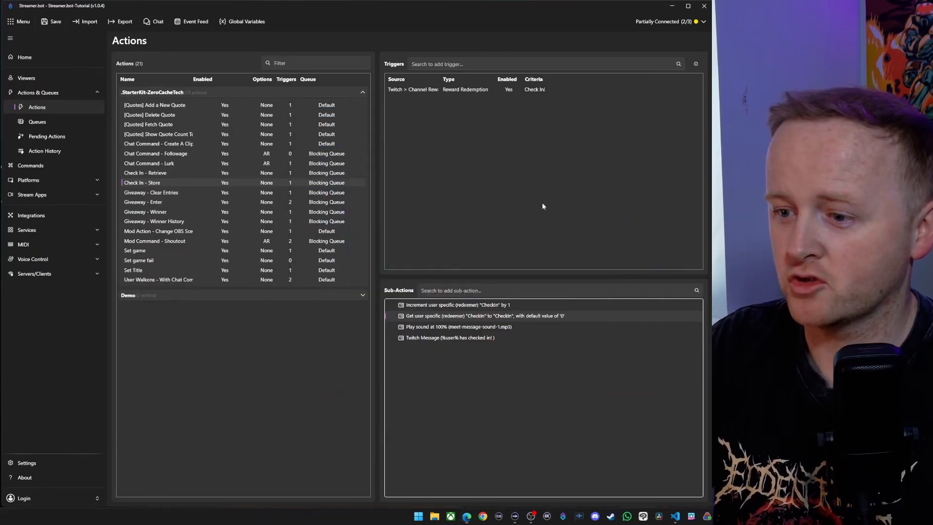
{"action": "left_click", "coordinate": [453, 290]}
{"action": "type", "text": "play sou"}
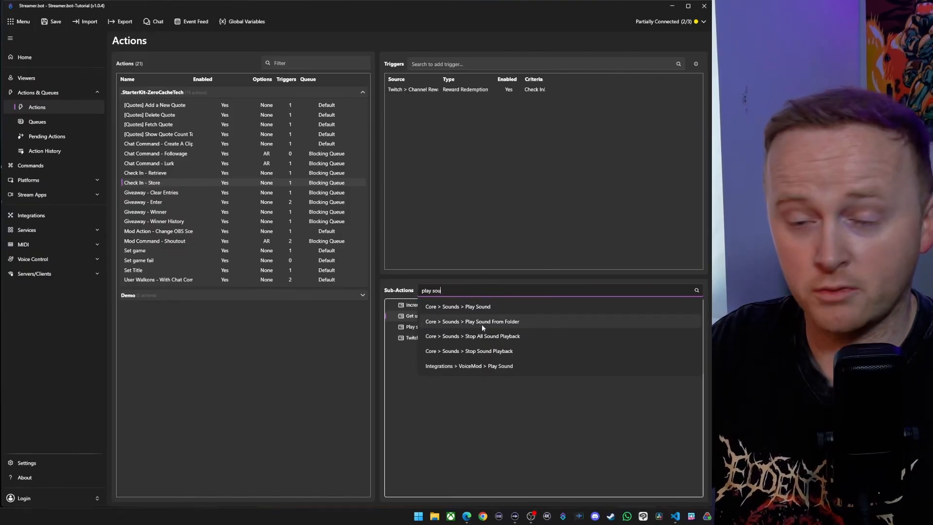
{"action": "left_click", "coordinate": [533, 448]}
{"action": "double_click", "coordinate": [447, 327]}
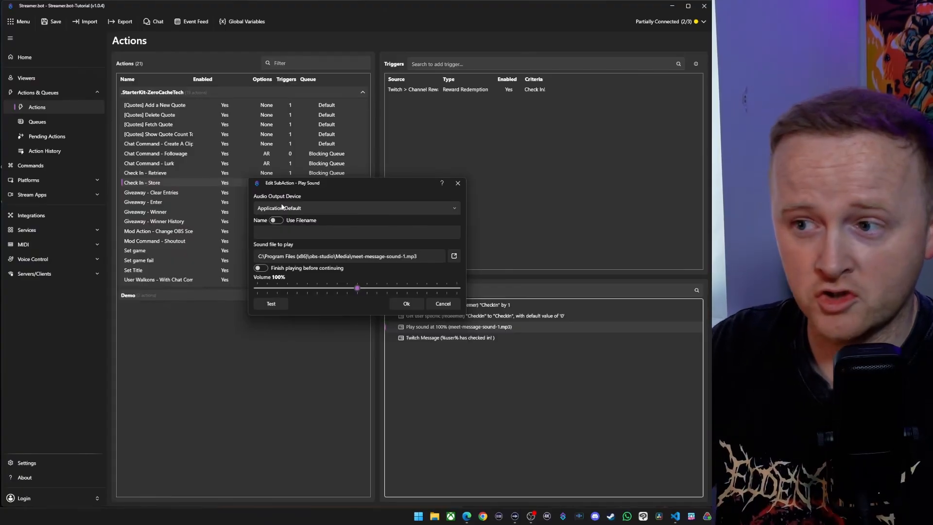
{"action": "left_click", "coordinate": [456, 208]}
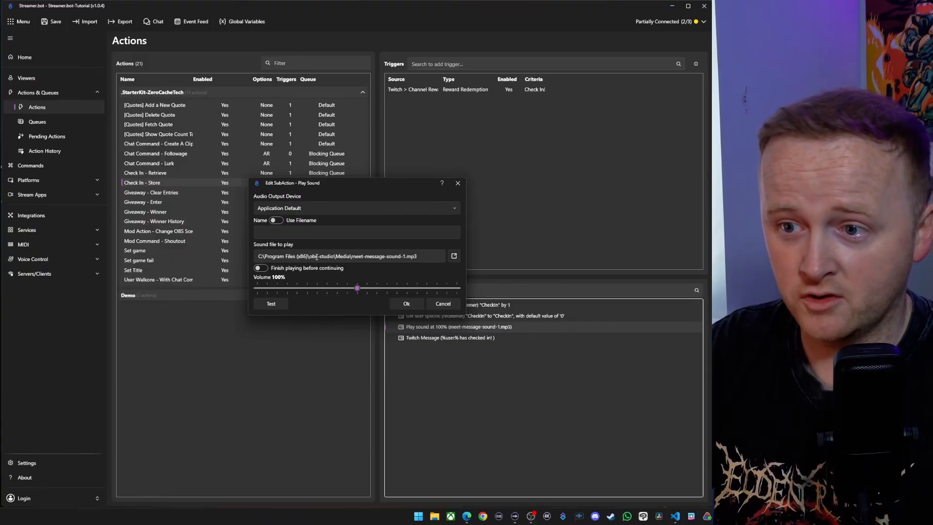
{"action": "left_click", "coordinate": [343, 256]}
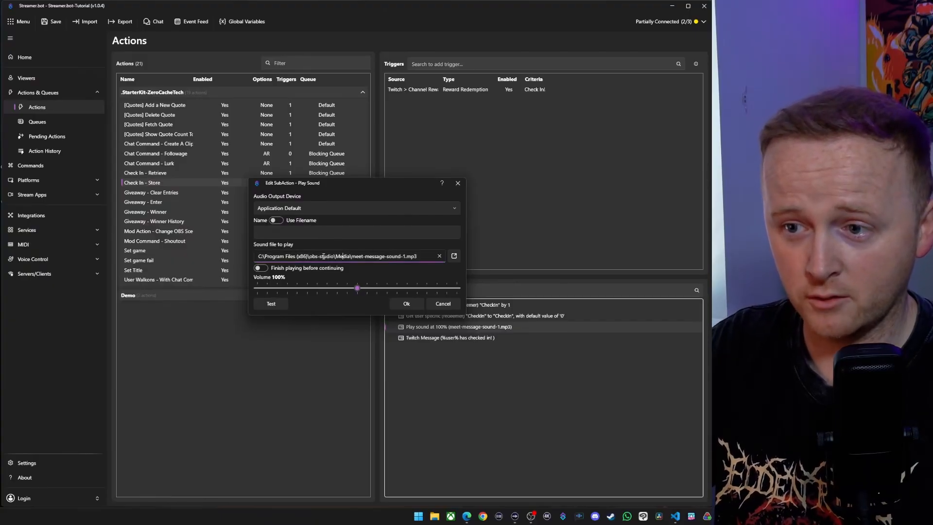
{"action": "left_click", "coordinate": [408, 304]}
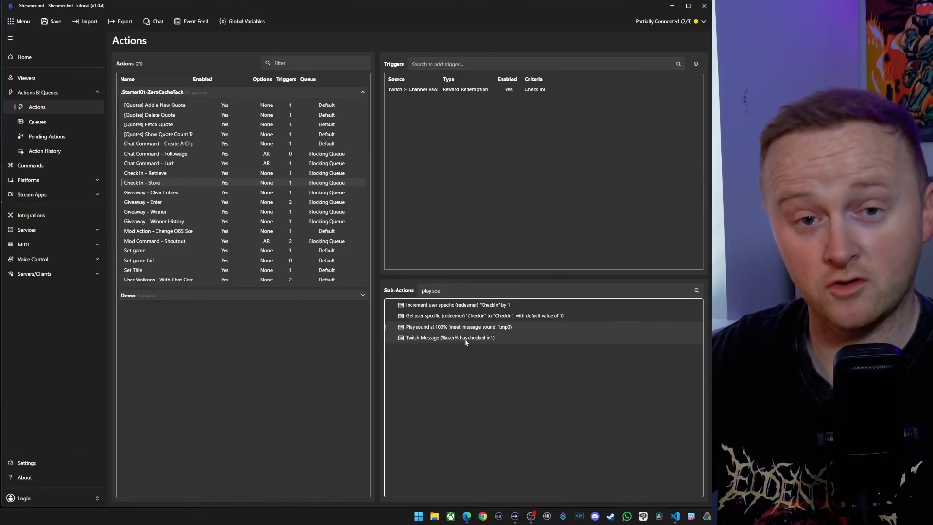
Step: Add a Twitch Send Message to Channel sub-action with the message "%user% has checked in!"
{"action": "left_click_drag", "start_coordinate": [453, 290], "coordinate": [393, 288]}
{"action": "type", "text": "twitch mess"}
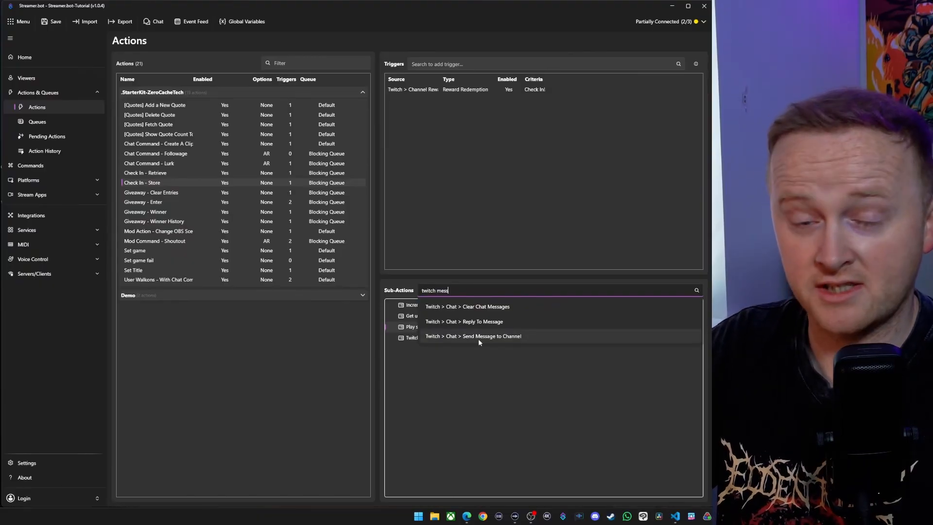
{"action": "left_click", "coordinate": [423, 338]}
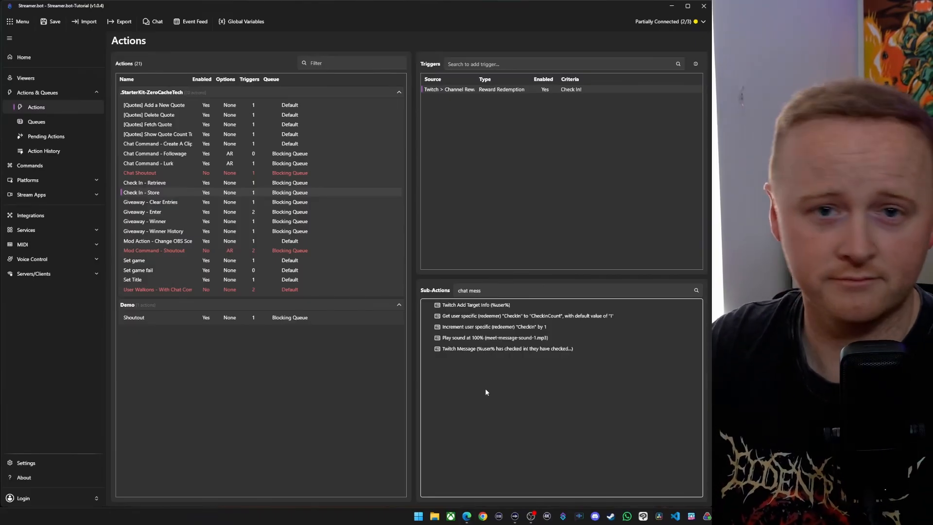
Step: Check the name, group and queue settings of the Check In - Retrieve action
{"action": "right_click", "coordinate": [190, 356]}
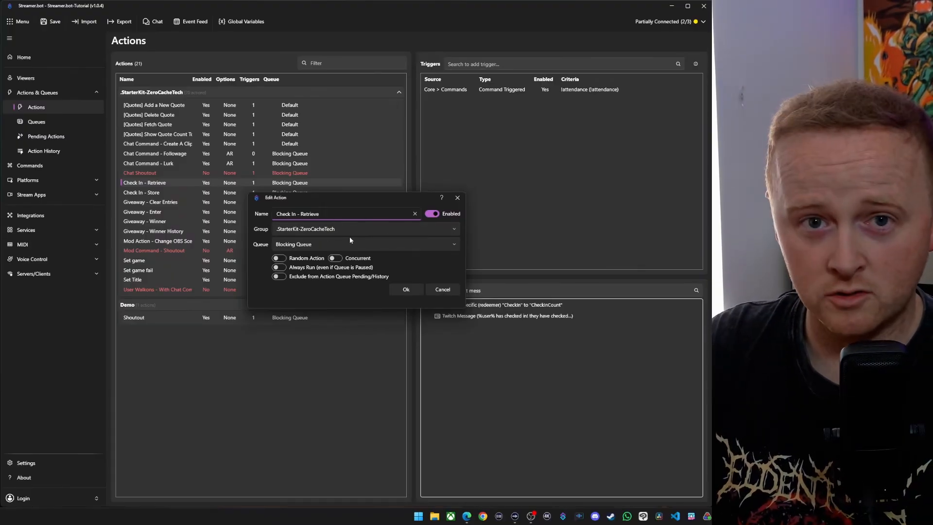
{"action": "left_click", "coordinate": [442, 289]}
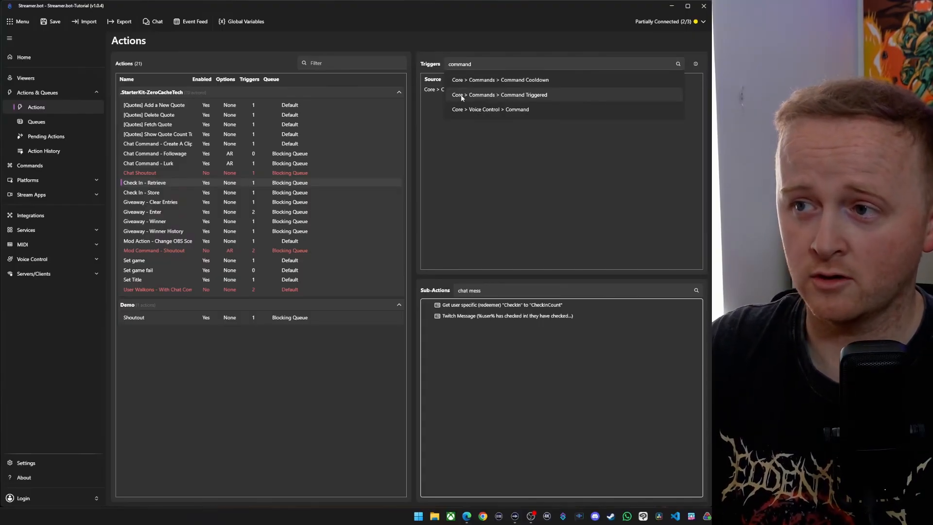
Step: Try a Command Triggered trigger for Check In - Retrieve with a new command, using !attendance as its name and command text
{"action": "left_click", "coordinate": [520, 96]}
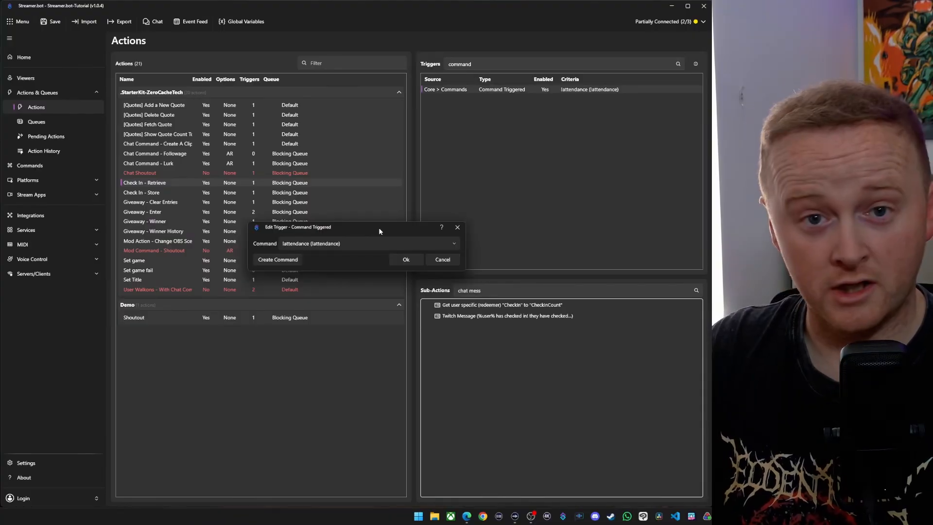
{"action": "left_click", "coordinate": [279, 261]}
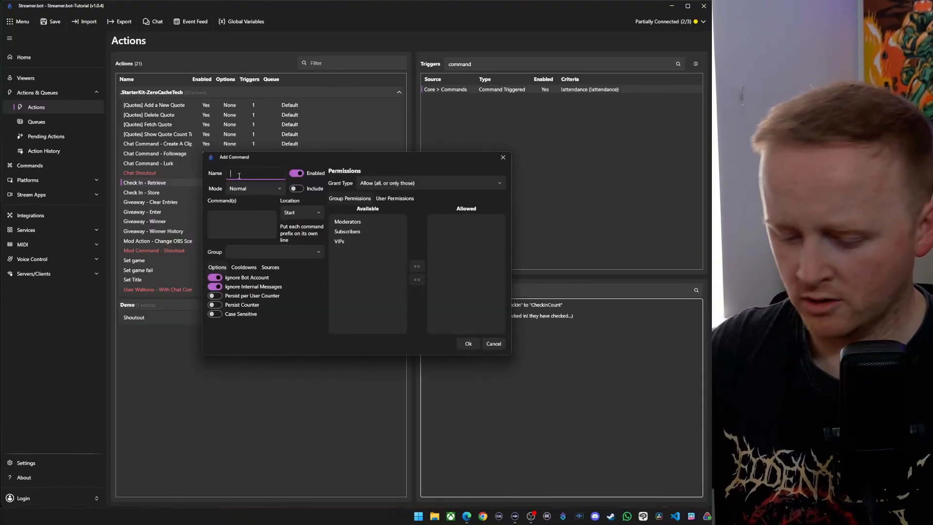
{"action": "type", "text": "!a"}
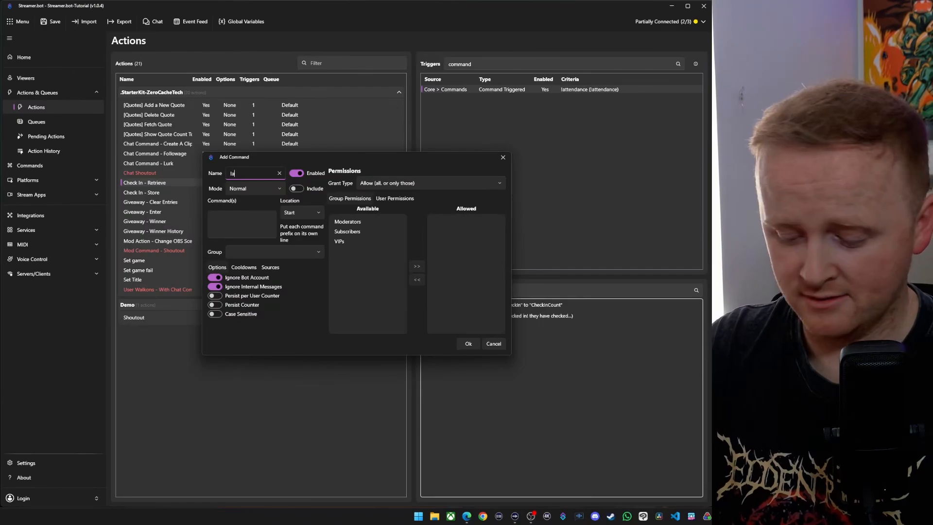
{"action": "type", "text": "ttendance"}
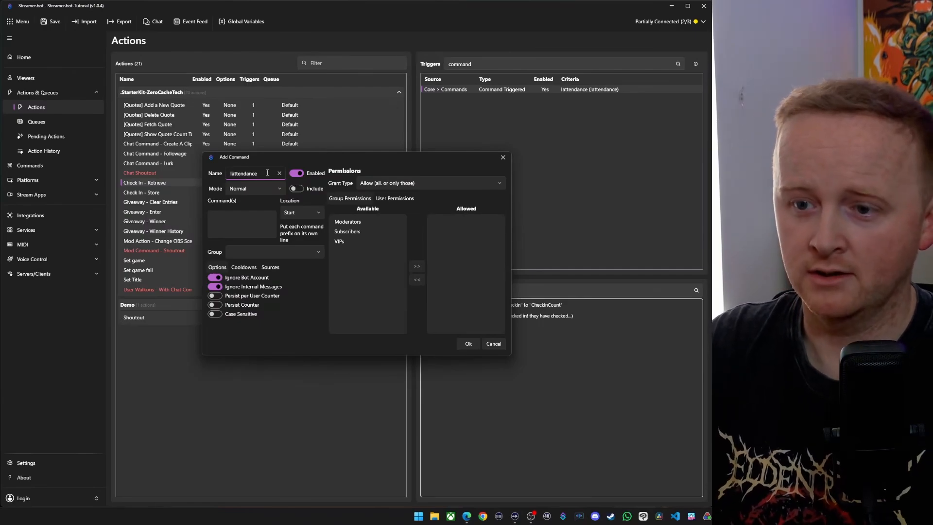
{"action": "key", "text": "ctrl+a"}
{"action": "key", "text": "ctrl+c"}
{"action": "left_click", "coordinate": [265, 225]}
{"action": "key", "text": "ctrl+v"}
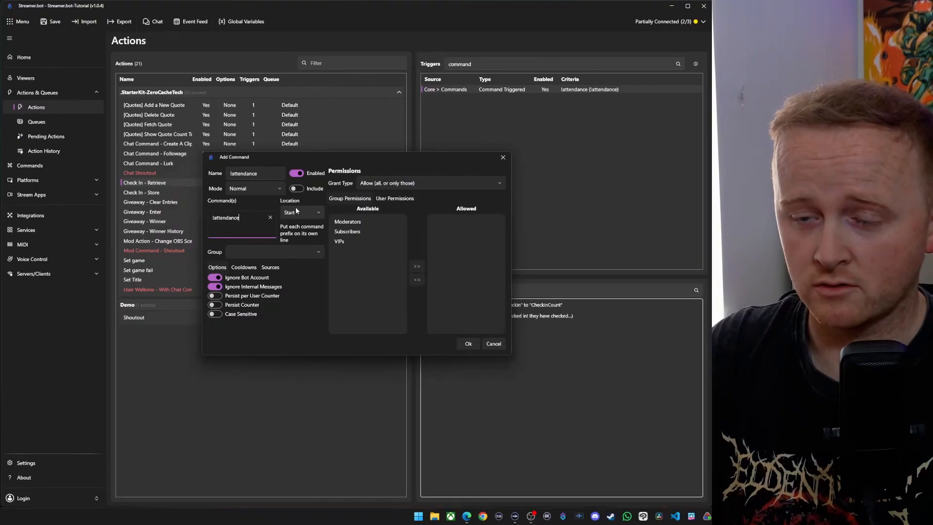
Step: Try assigning the new command to the Chat Commands group with a 5-second global cooldown, and discard the command
{"action": "left_click", "coordinate": [282, 252]}
{"action": "left_click", "coordinate": [318, 252]}
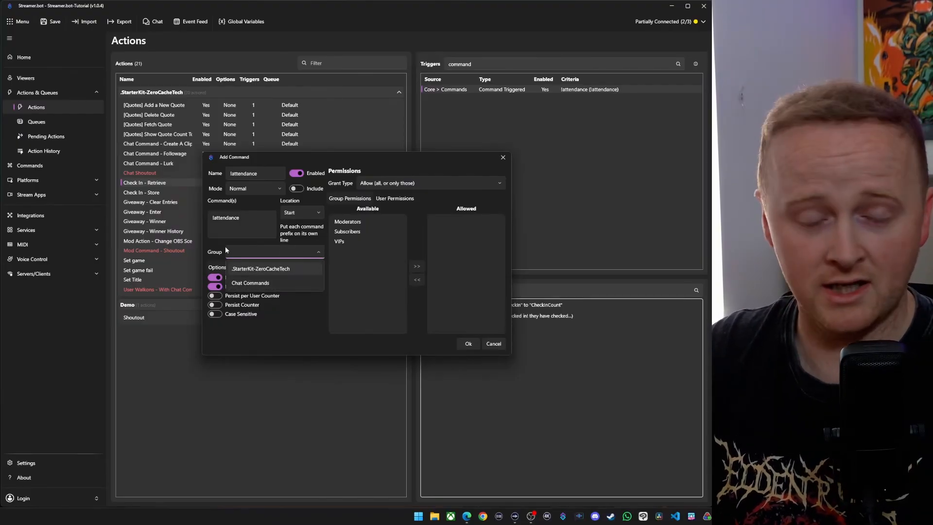
{"action": "left_click", "coordinate": [271, 286]}
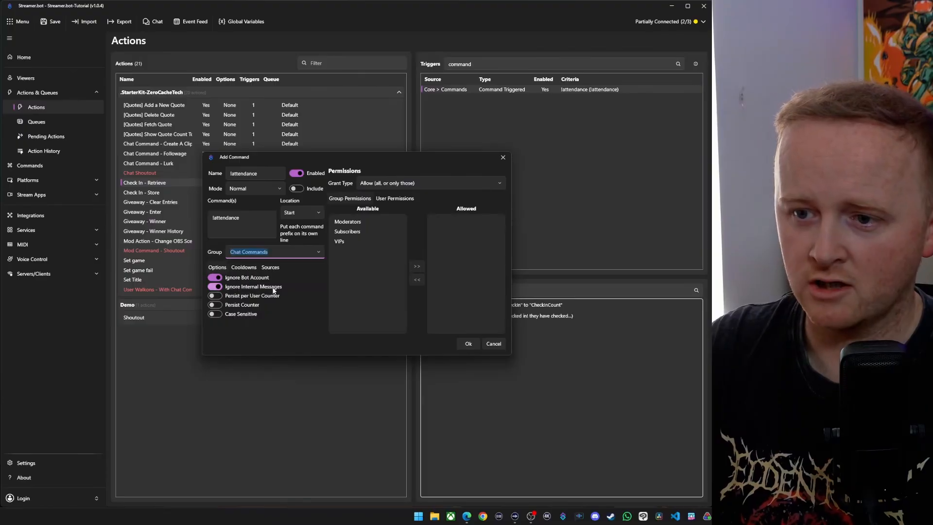
{"action": "left_click", "coordinate": [245, 267]}
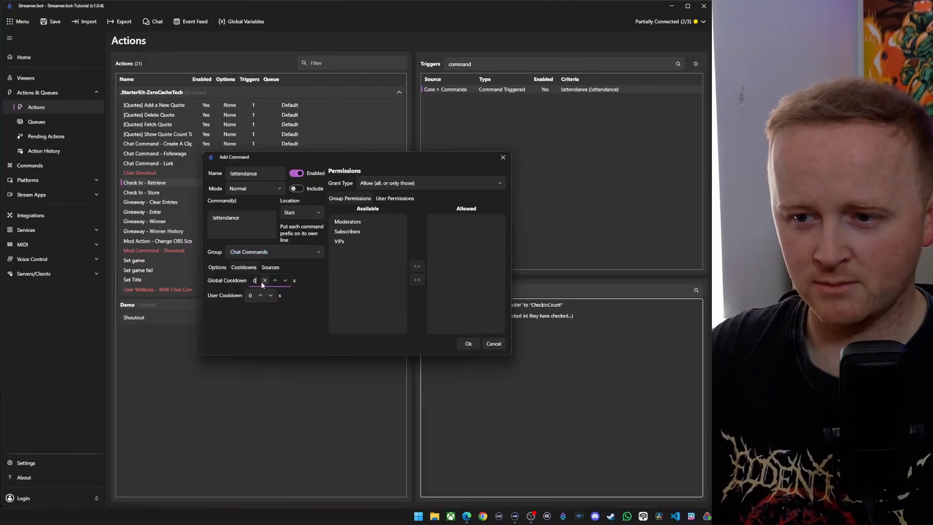
{"action": "type", "text": "5"}
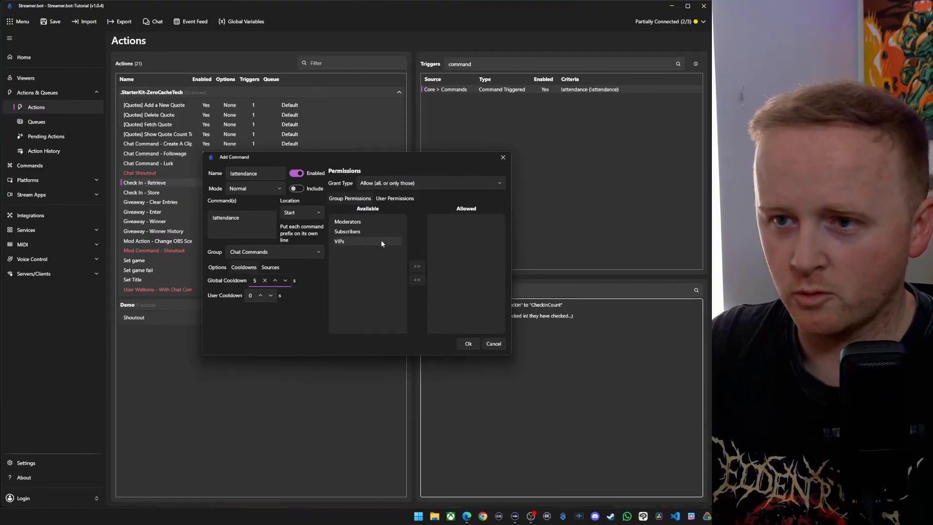
{"action": "left_click", "coordinate": [345, 232]}
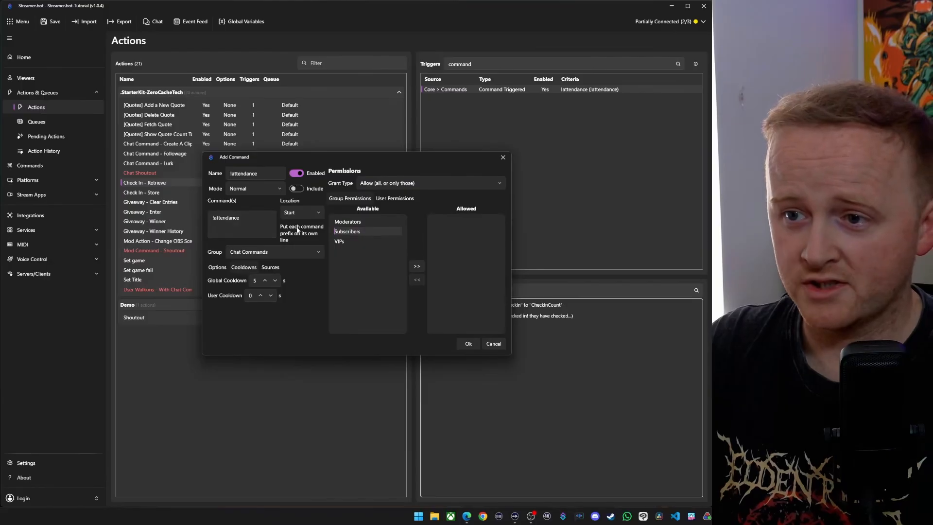
{"action": "left_click", "coordinate": [494, 345]}
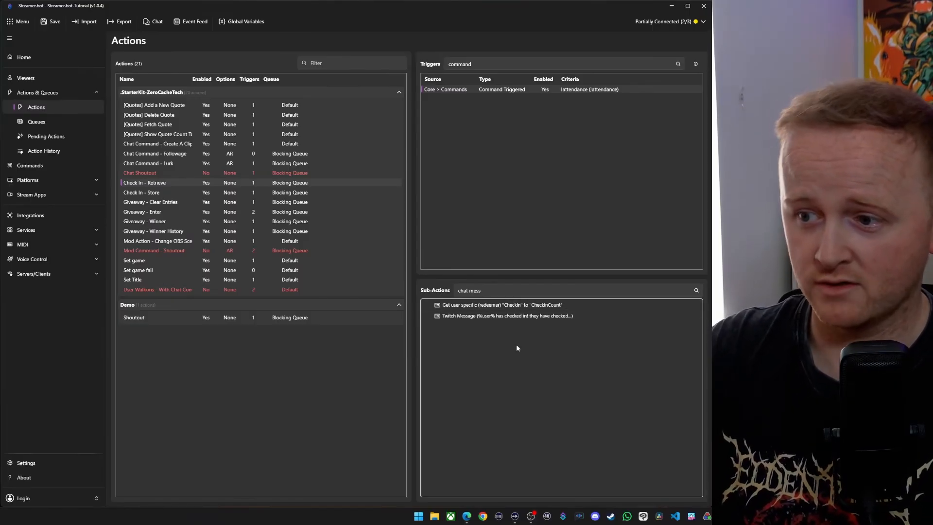
Step: Find the Global (Get) sub-action and review the settings for reading the persisted User (Redeemer) variable CheckIn into CheckInCount
{"action": "left_click_drag", "start_coordinate": [490, 291], "coordinate": [462, 289]}
{"action": "type", "text": "get glo"}
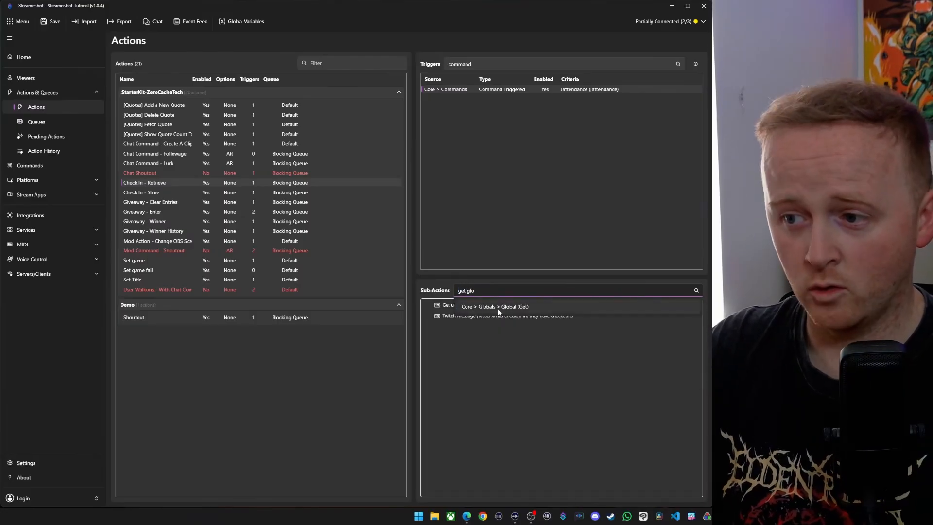
{"action": "left_click", "coordinate": [527, 307]}
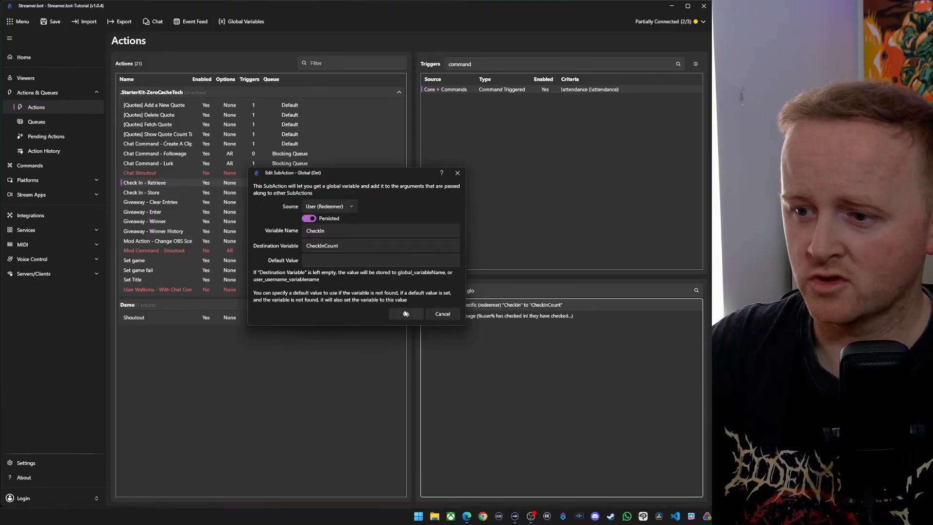
{"action": "left_click", "coordinate": [444, 315]}
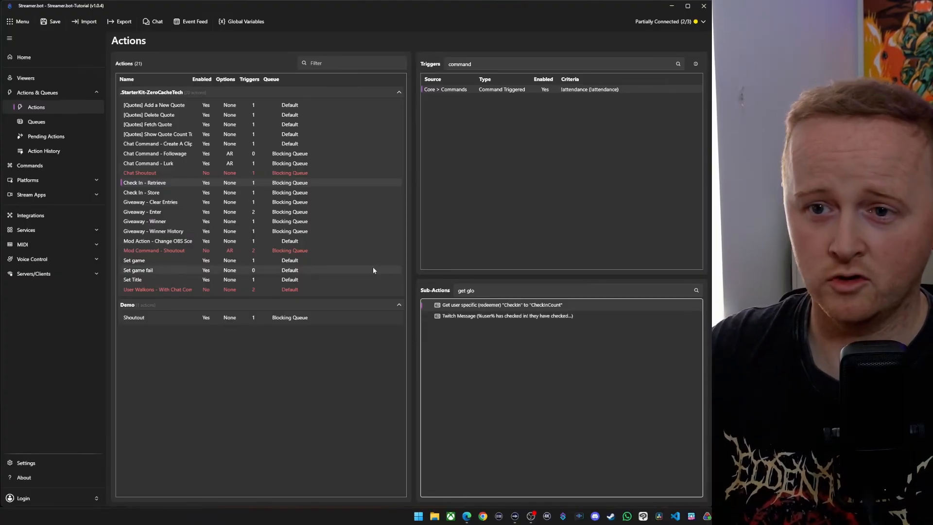
Step: Copy the Twitch message sub-action from Check In - Store into Check In - Retrieve and review its message text
{"action": "left_click", "coordinate": [154, 194]}
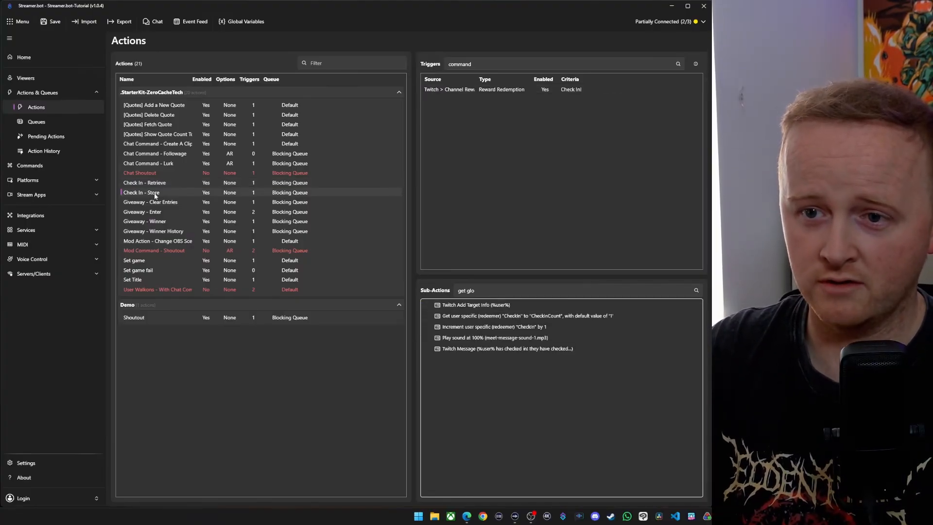
{"action": "right_click", "coordinate": [505, 348]}
{"action": "left_click", "coordinate": [533, 220]}
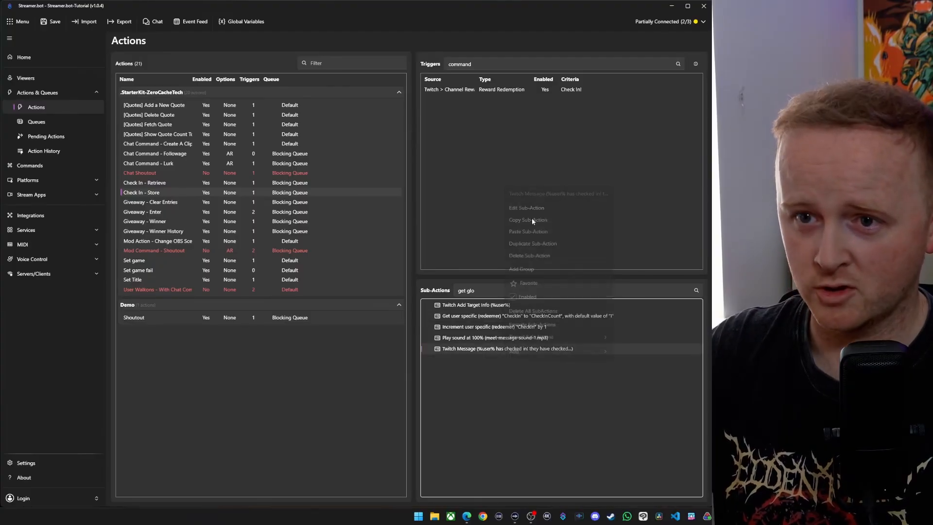
{"action": "left_click", "coordinate": [149, 187]}
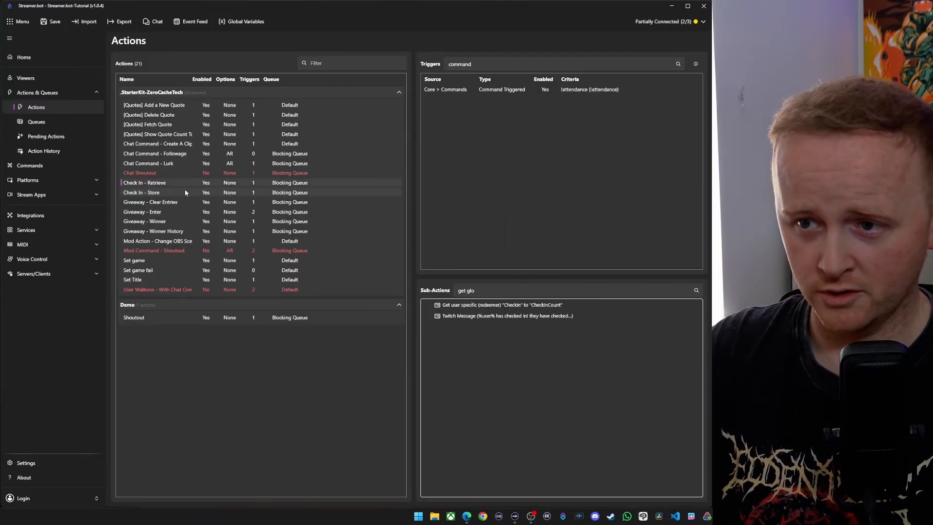
{"action": "right_click", "coordinate": [465, 354]}
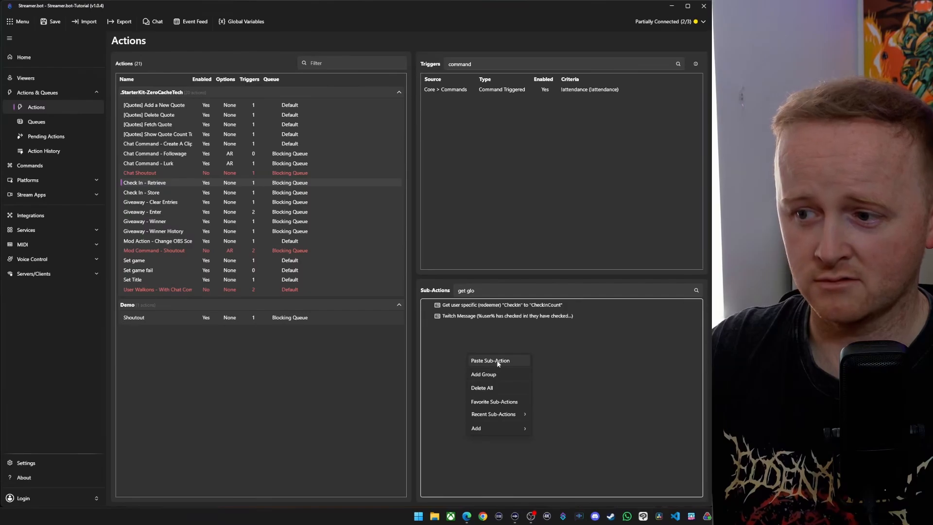
{"action": "left_click", "coordinate": [498, 362]}
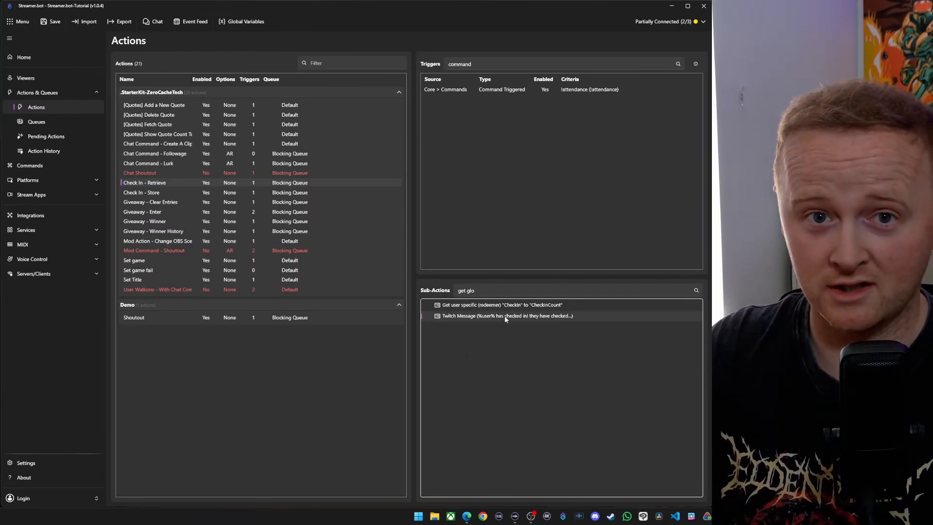
{"action": "double_click", "coordinate": [505, 316]}
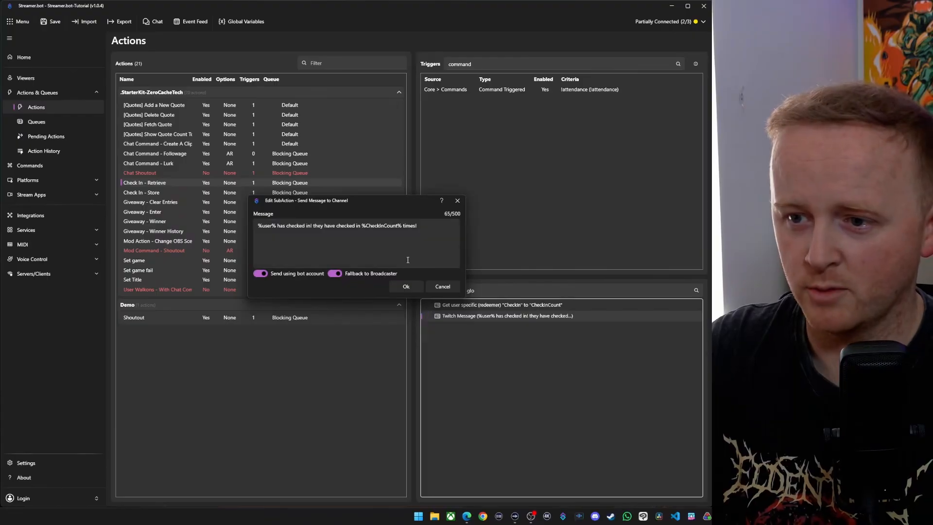
{"action": "left_click", "coordinate": [457, 200]}
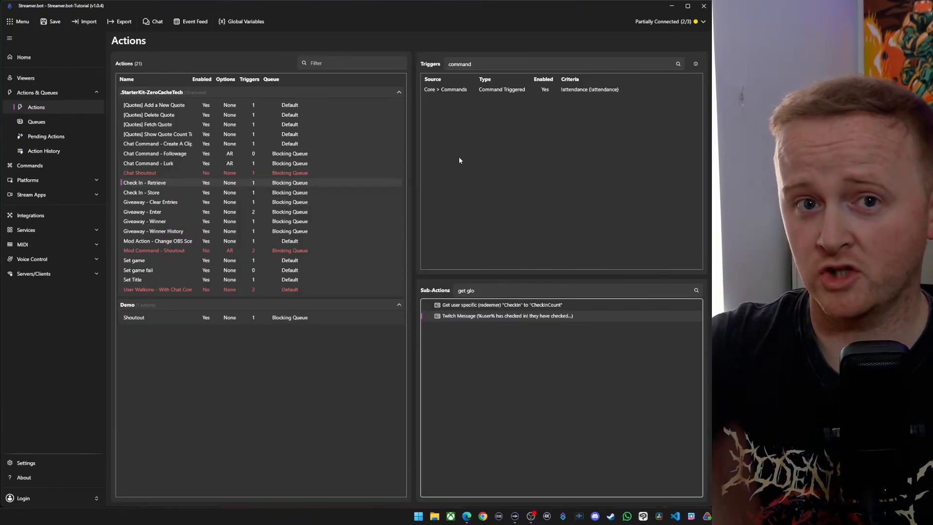
Step: Open the chat window and send the !attendance command to all platforms
{"action": "left_click", "coordinate": [158, 23]}
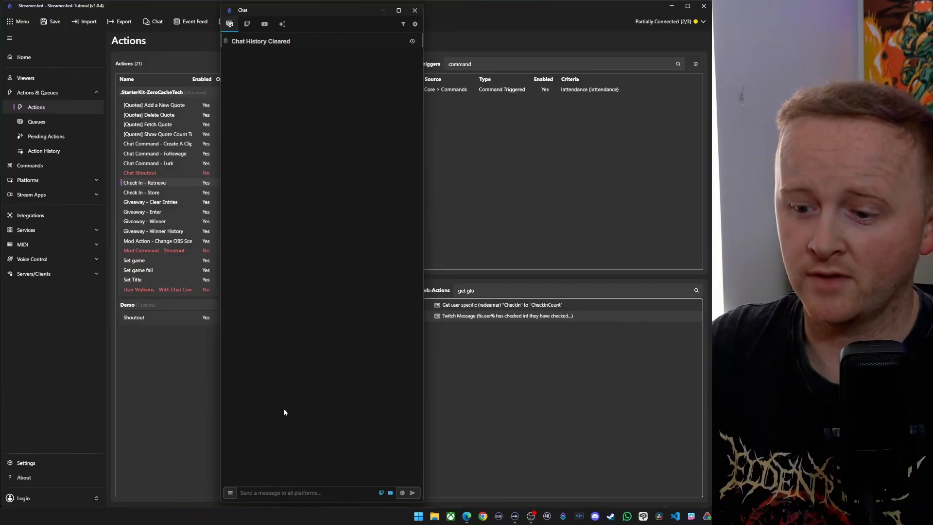
{"action": "left_click", "coordinate": [275, 494]}
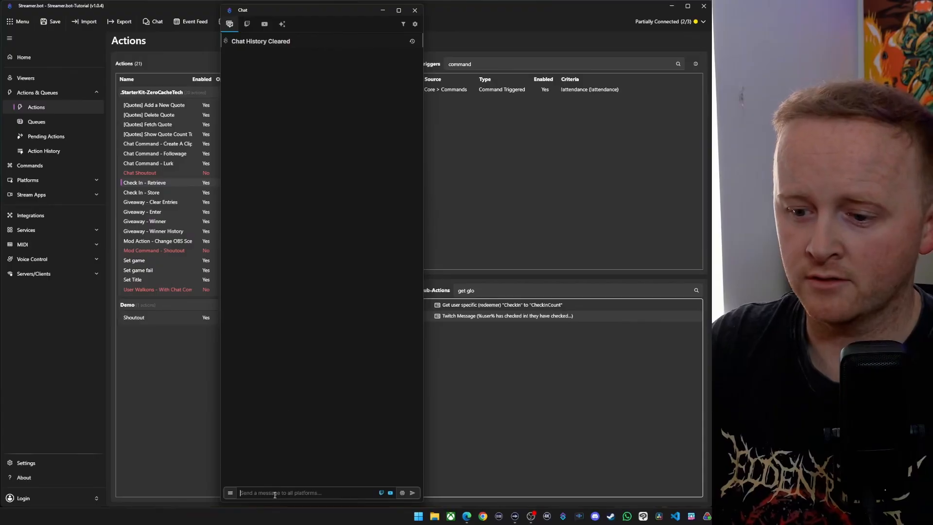
{"action": "type", "text": "!attendance"}
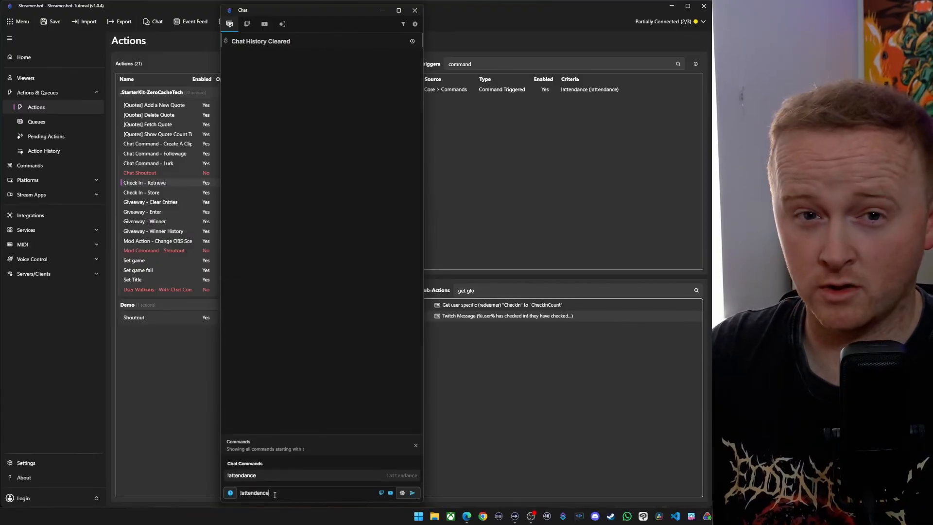
{"action": "key", "text": "Return"}
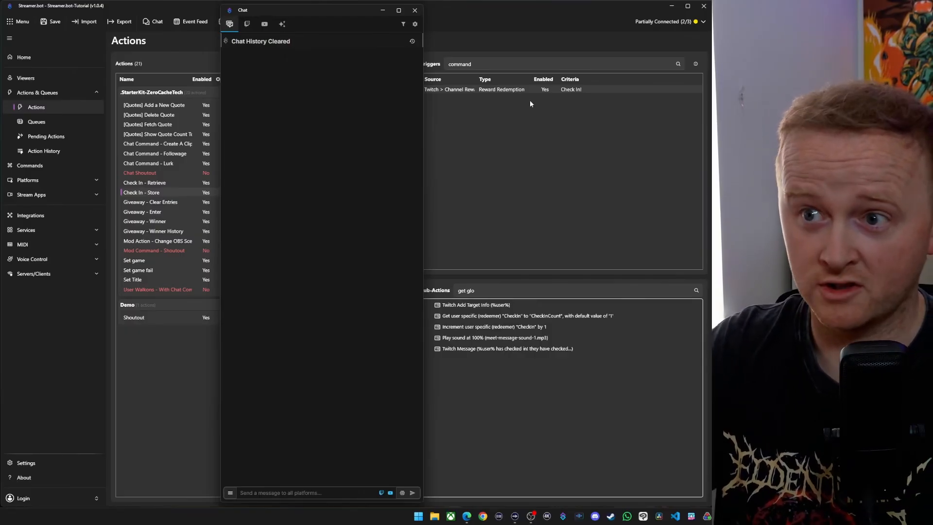
Step: Test the Check In! reward redemption trigger of the Check In - Store action and return to the chat window
{"action": "right_click", "coordinate": [504, 92]}
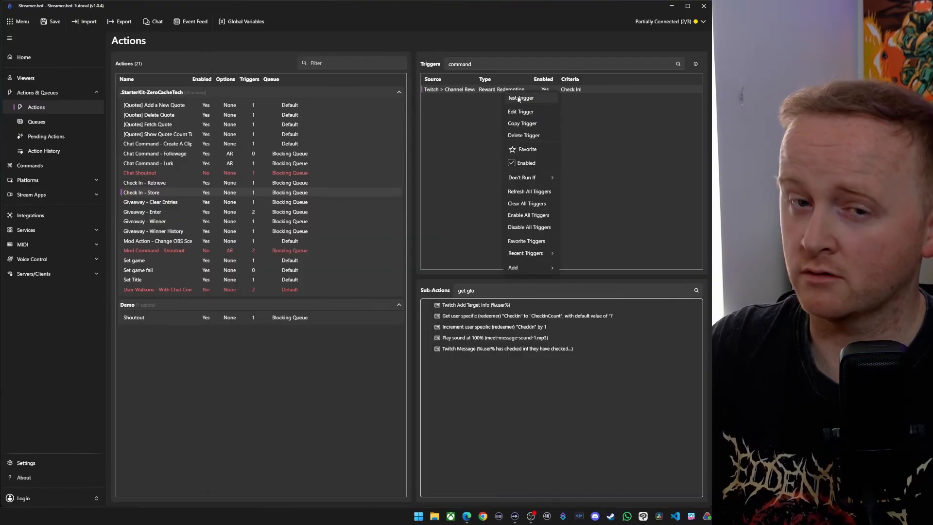
{"action": "left_click", "coordinate": [519, 98]}
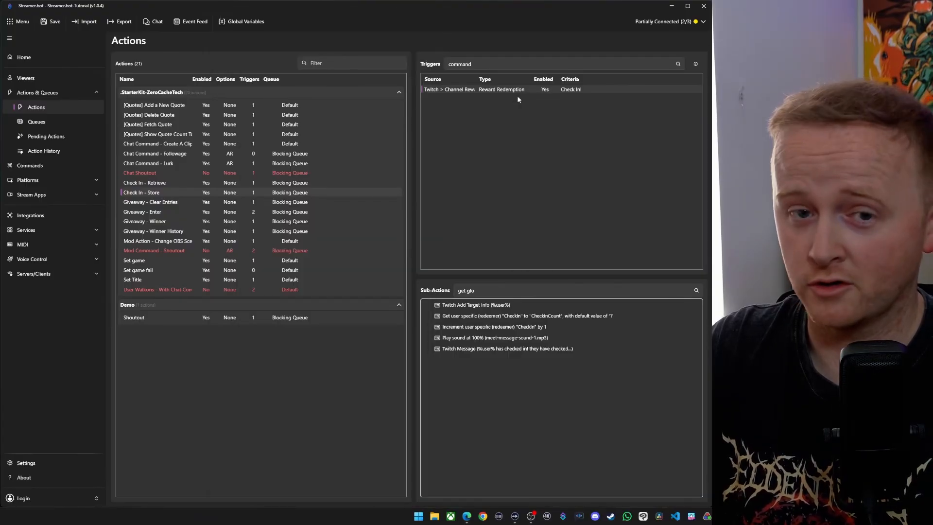
{"action": "key", "text": "alt+Tab"}
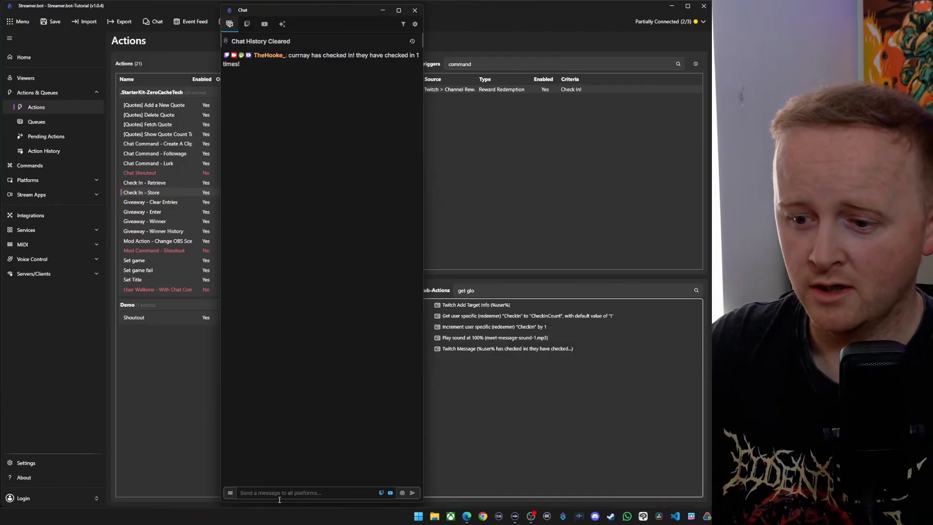
Step: Send !attendance in the chat to retrieve the stored check-in count
{"action": "type", "text": "!"}
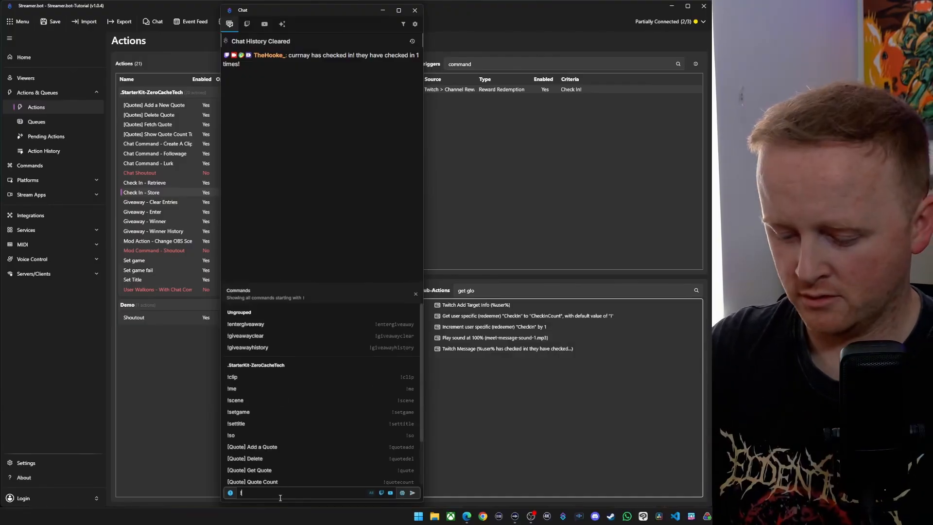
{"action": "type", "text": "attendance"}
{"action": "key", "text": "Return"}
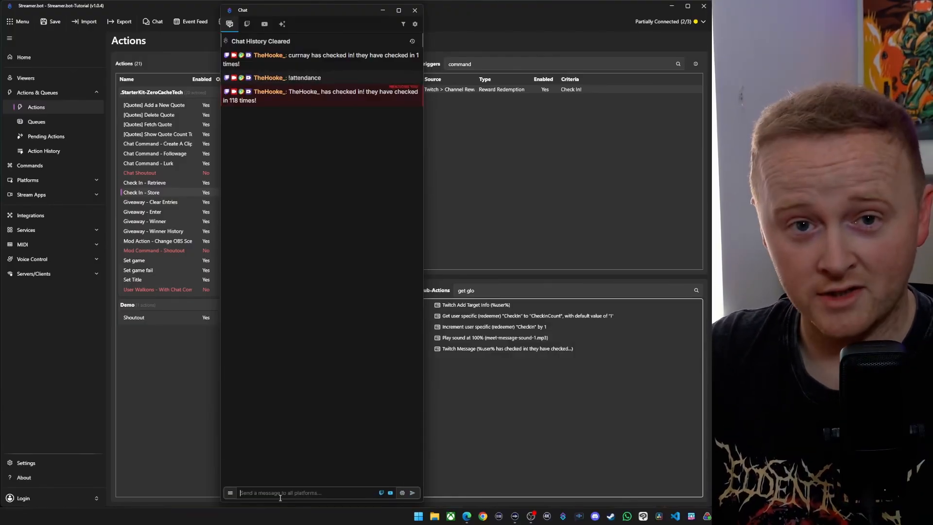